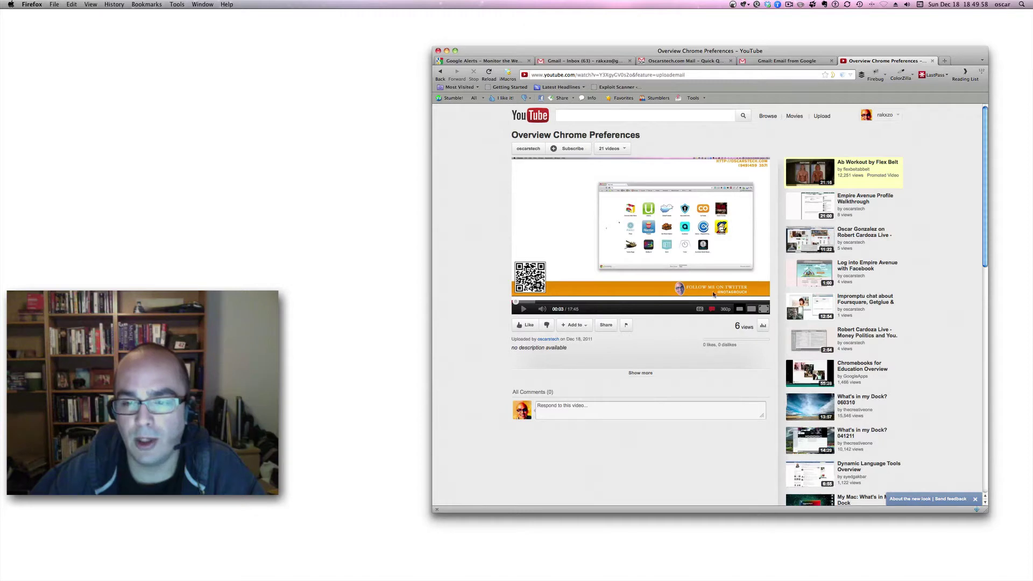
- Play the Overview Chrome Preferences video in the large player, full screen, at 1080p quality
left_click(725, 311)
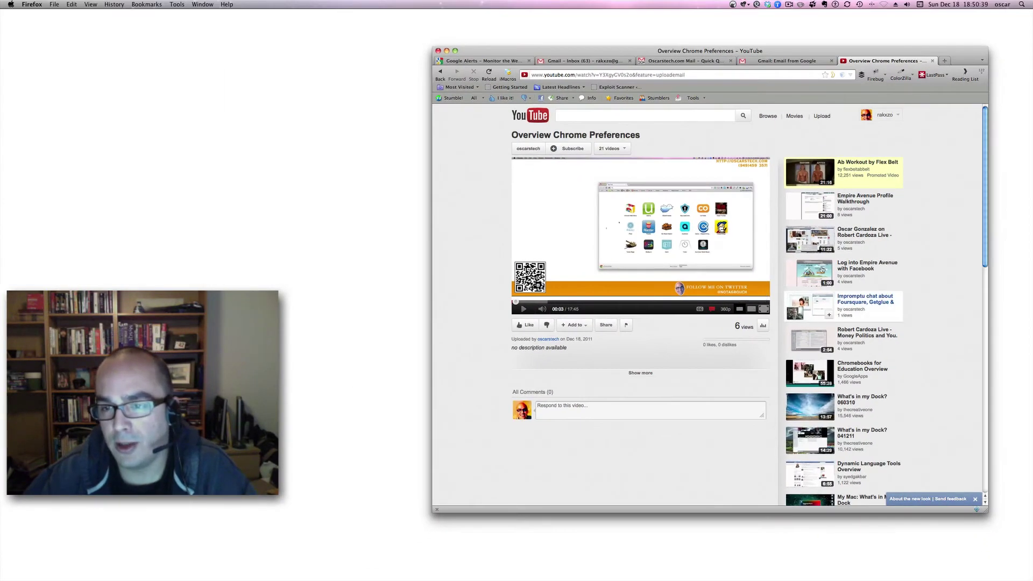
scroll(839, 263, "down", 1)
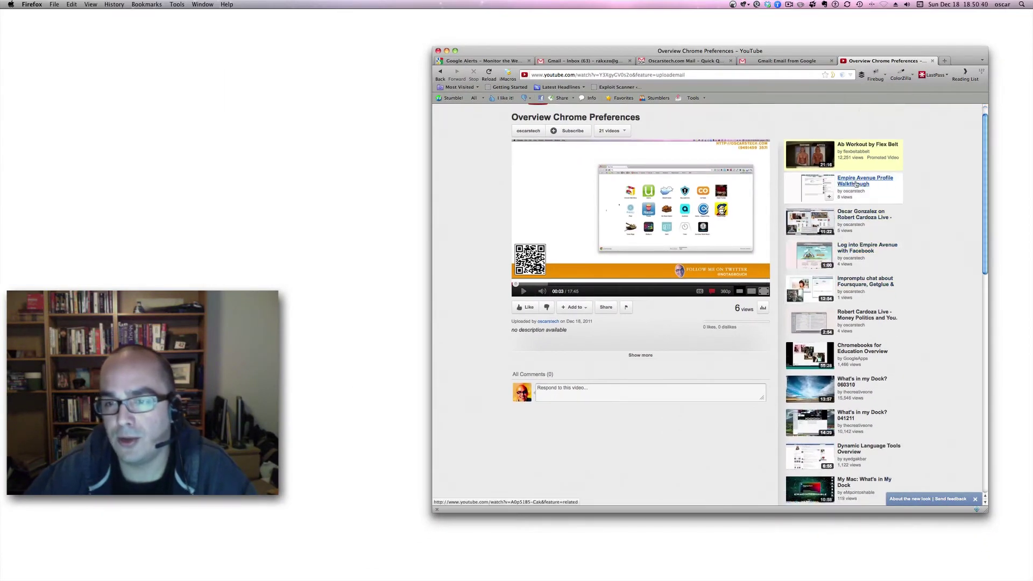
scroll(840, 259, "up", 1)
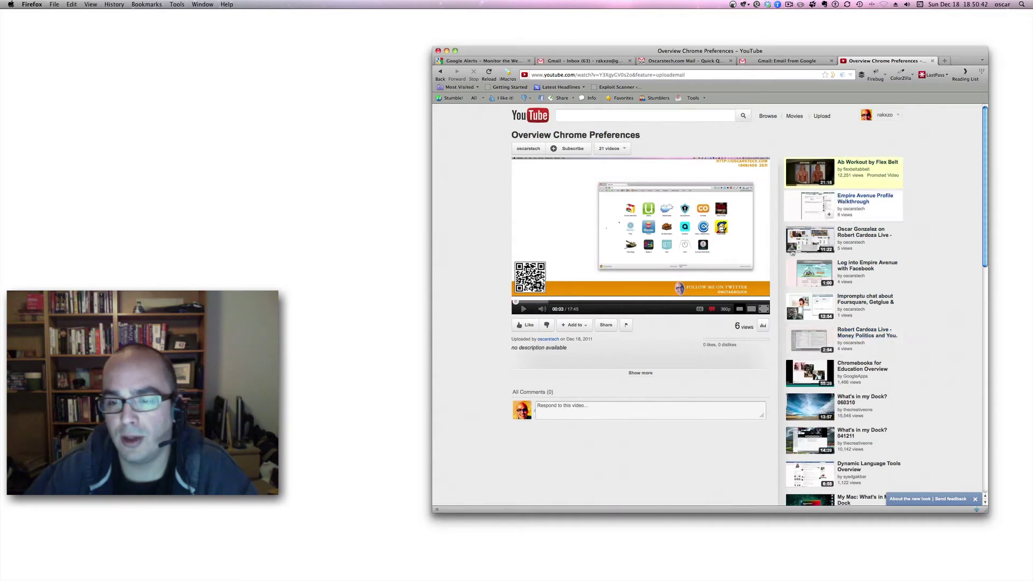
left_click(751, 309)
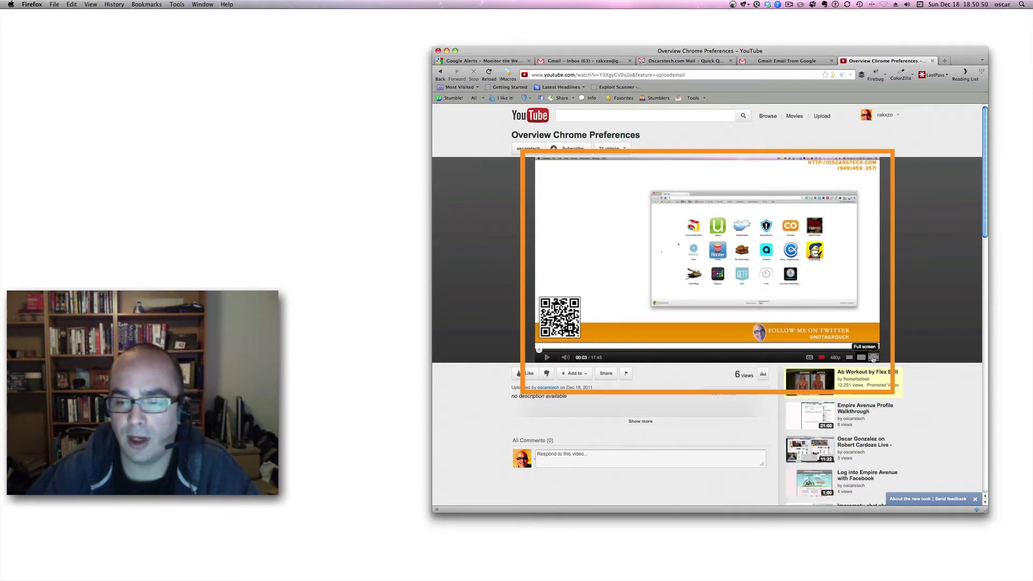
left_click(873, 357)
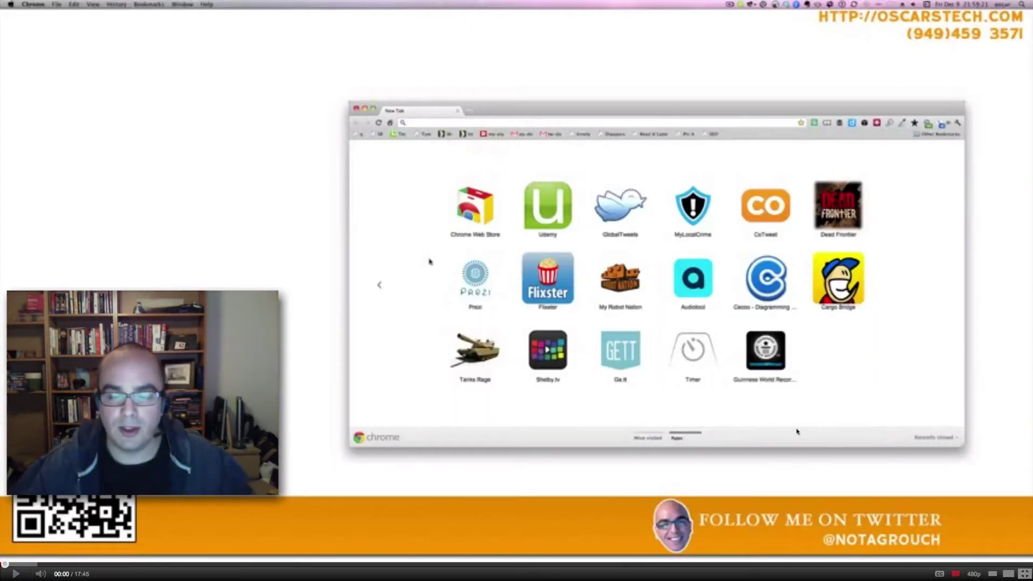
left_click(973, 574)
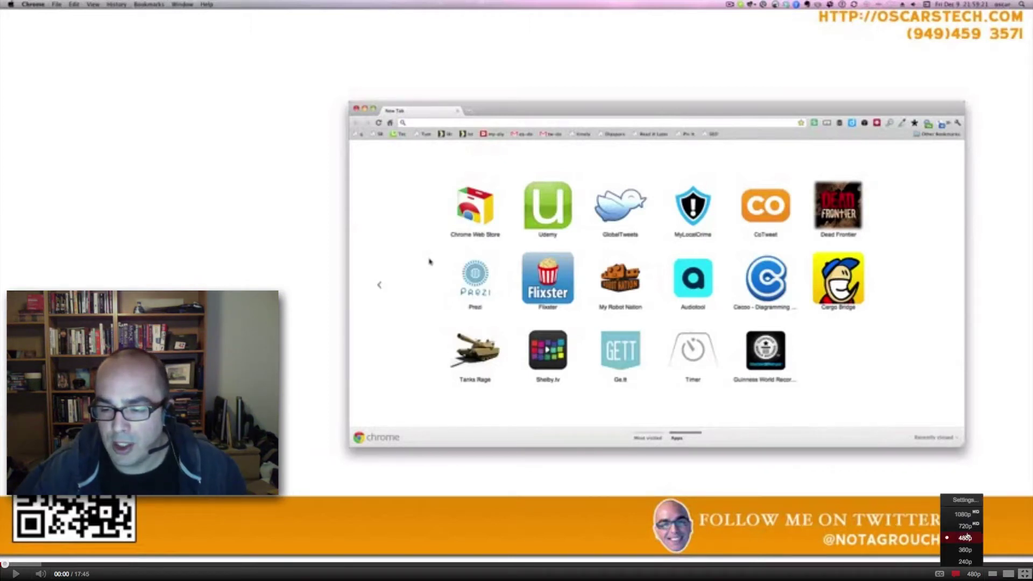
left_click(966, 515)
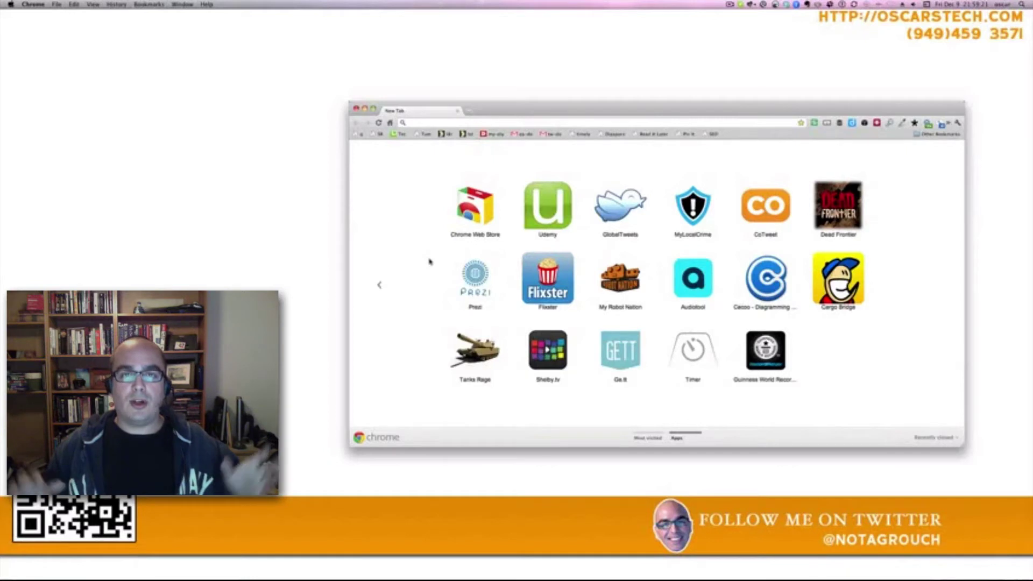
mouse_move(189, 571)
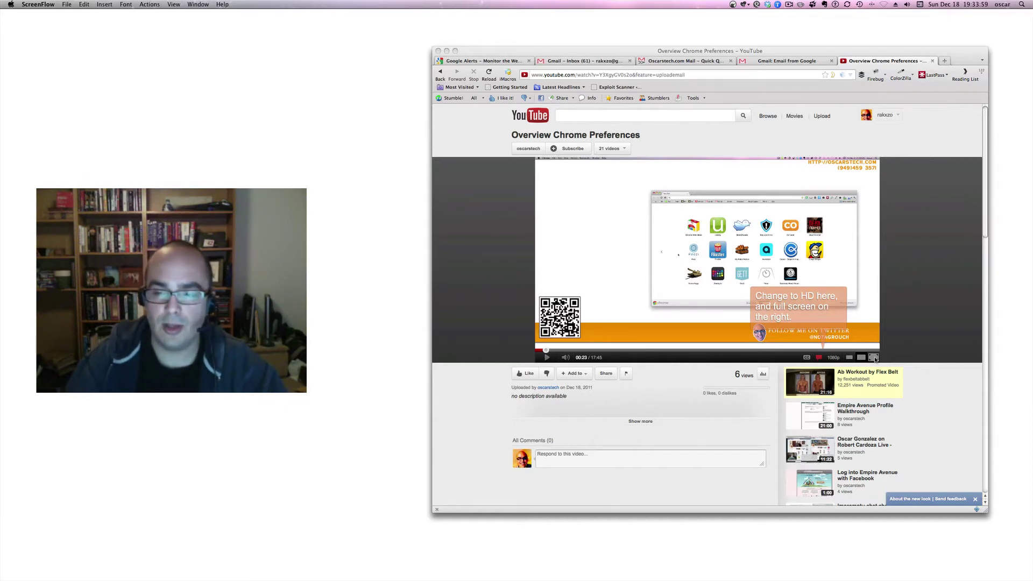
left_click(875, 359)
left_click(874, 357)
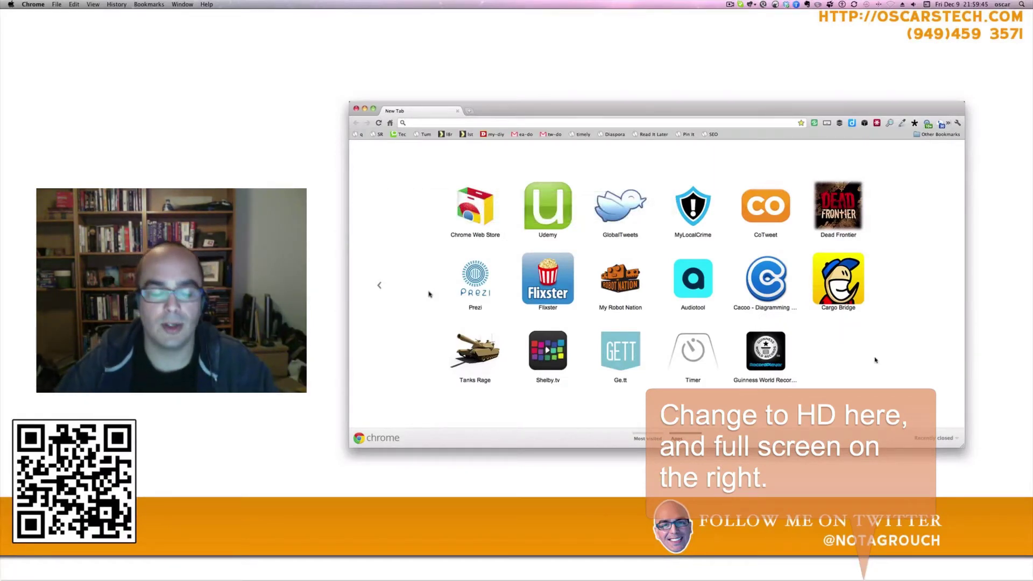
key("Escape")
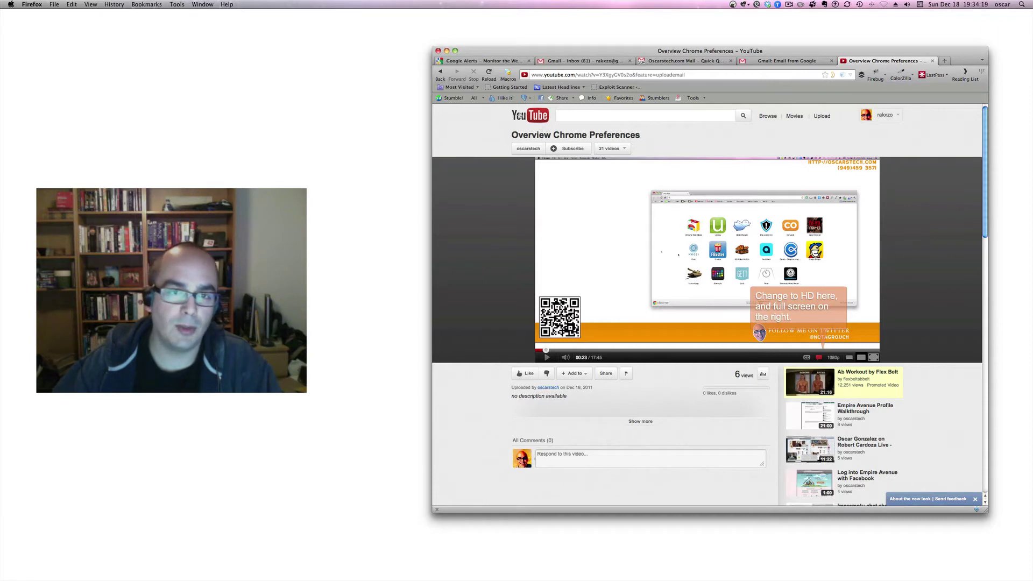
- Minimize Firefox, bring the Chrome window with the YouTube video forward, and open Chrome's main menu
left_click(447, 51)
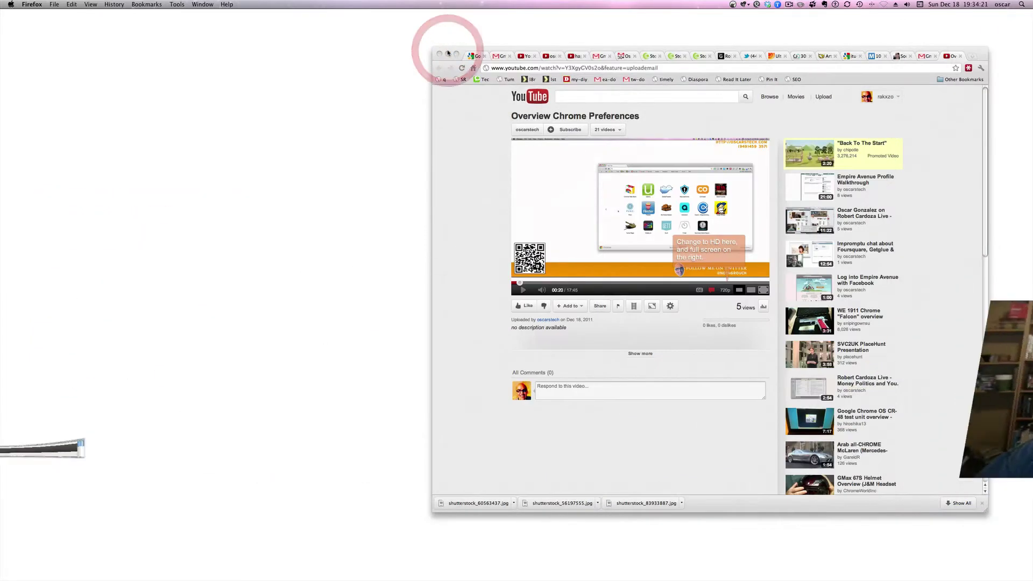
left_click(451, 127)
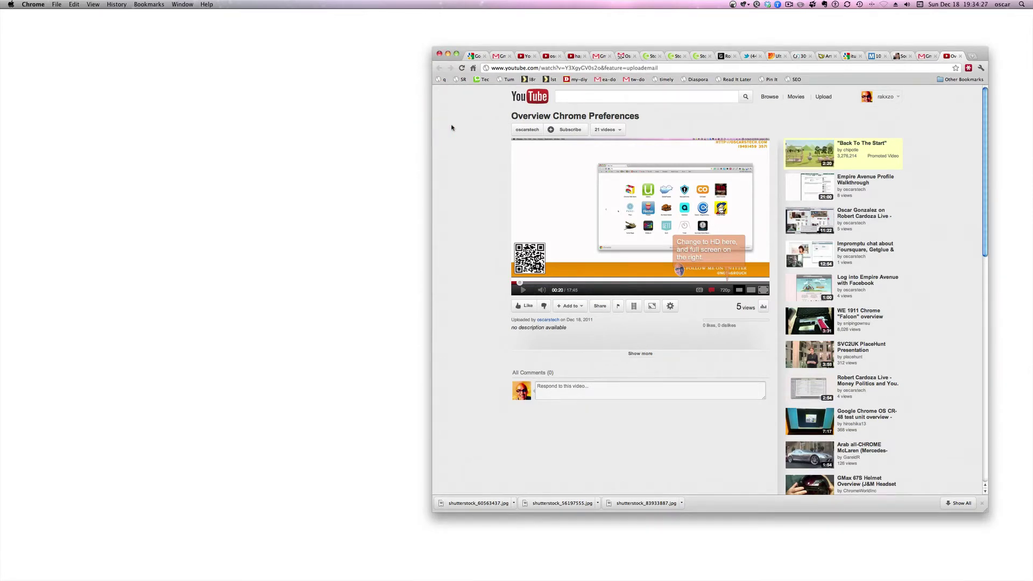
left_click(452, 128)
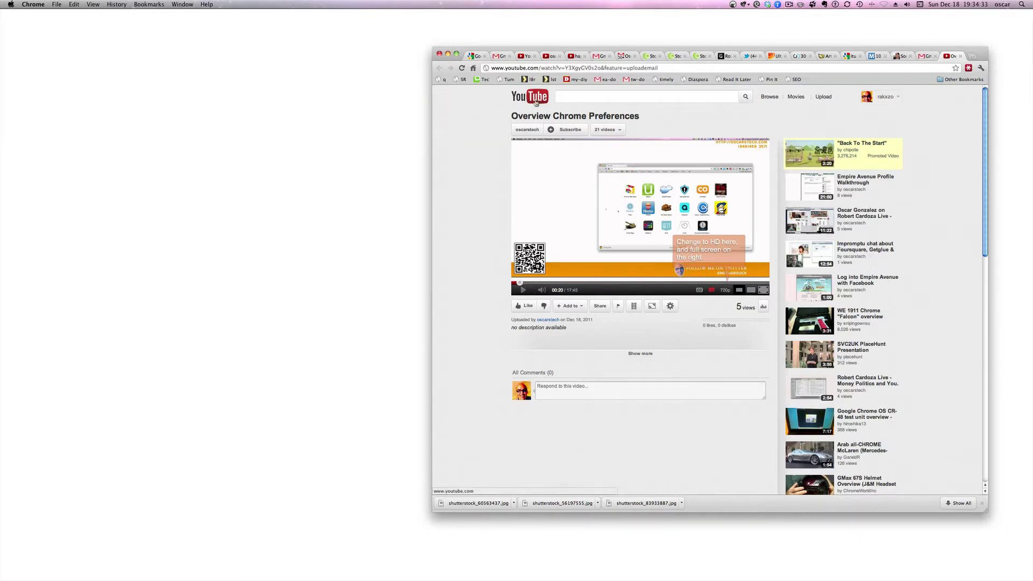
left_click(981, 68)
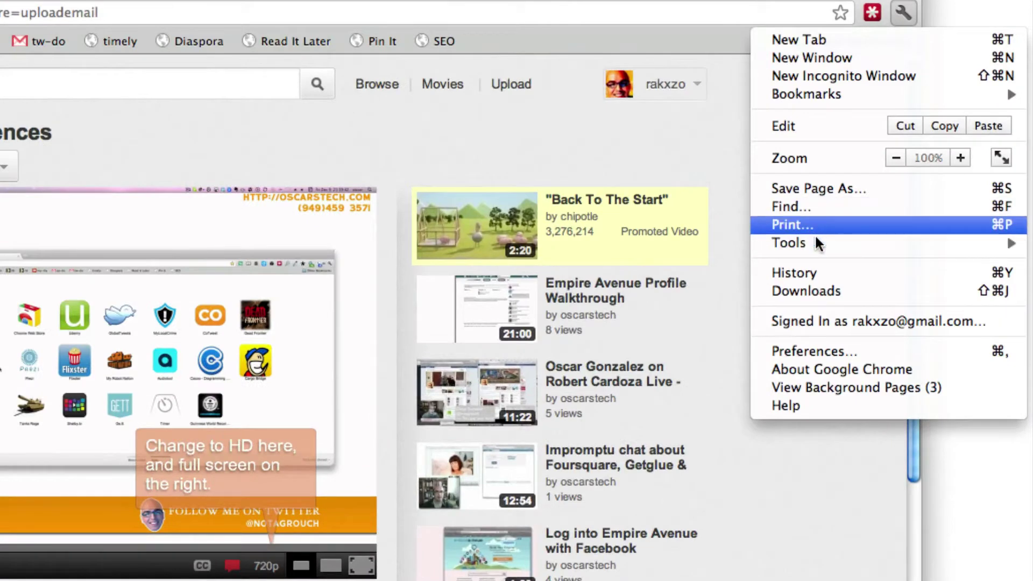
- Go to Tools > Extensions and scroll down to the Magic Actions for YouTube 3.0 entry
left_click(945, 160)
left_click(662, 273)
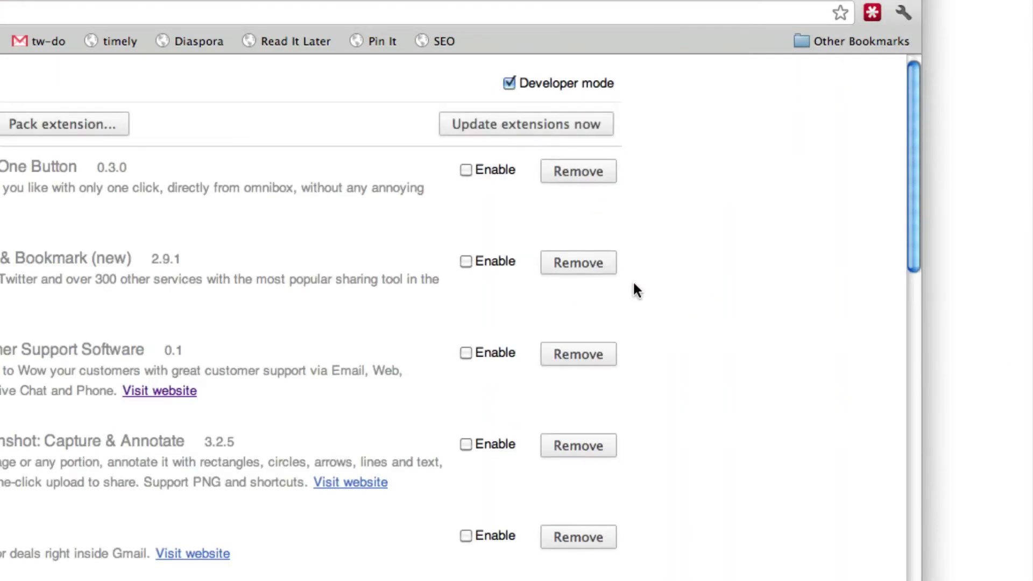
scroll(468, 304, "down", 10)
scroll(455, 301, "down", 3)
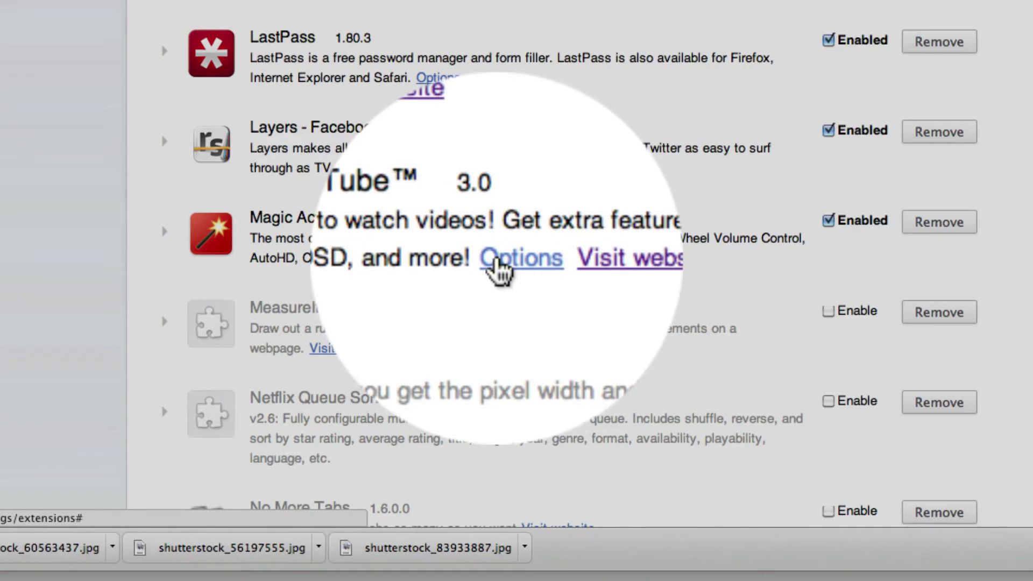
- In the Magic Actions for YouTube options, turn on Stop Autoplay
left_click(496, 259)
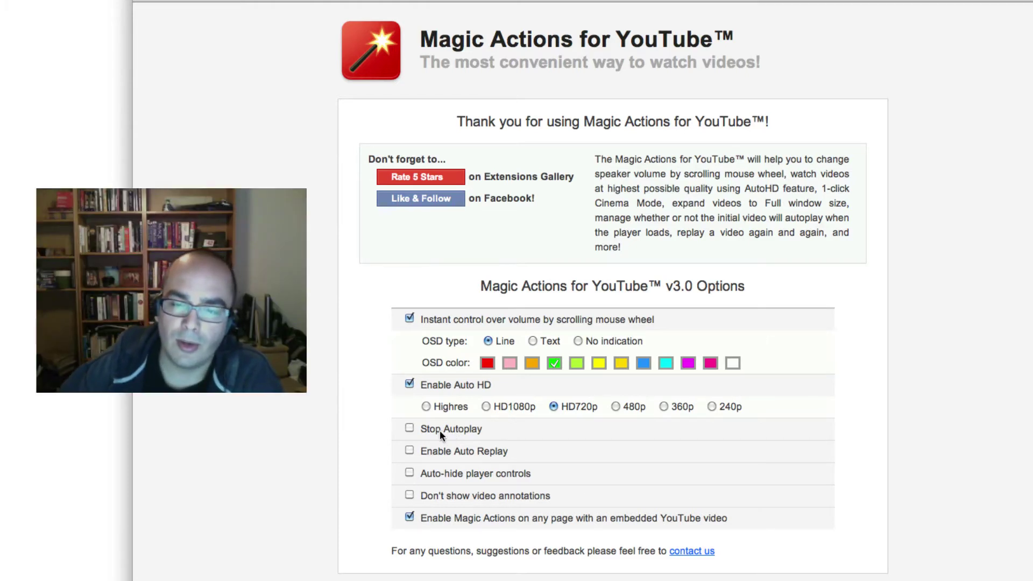
left_click(409, 429)
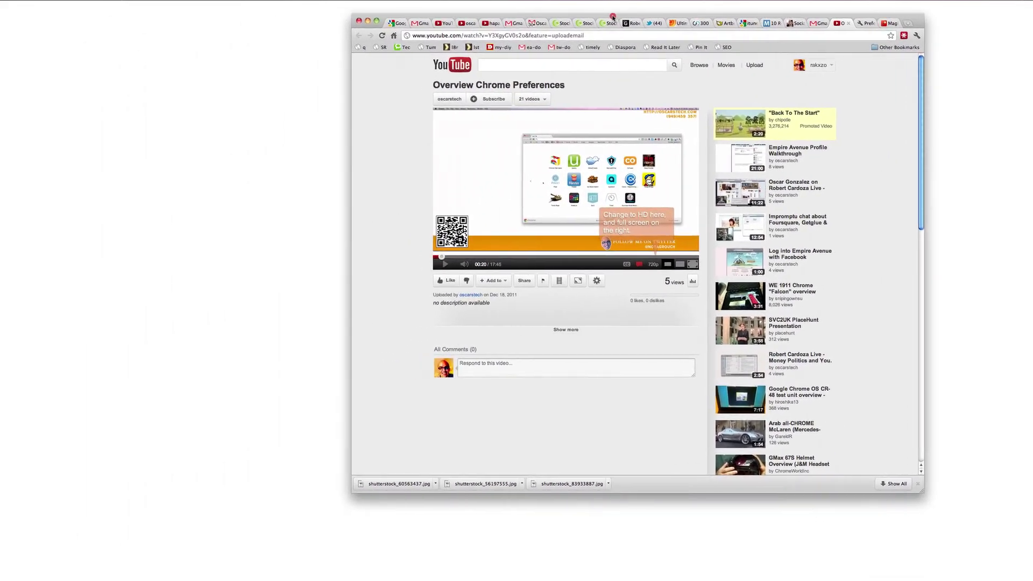
- Open a new Chrome window and shrink it on the left side of the screen
left_click_drag(612, 16, 697, 17)
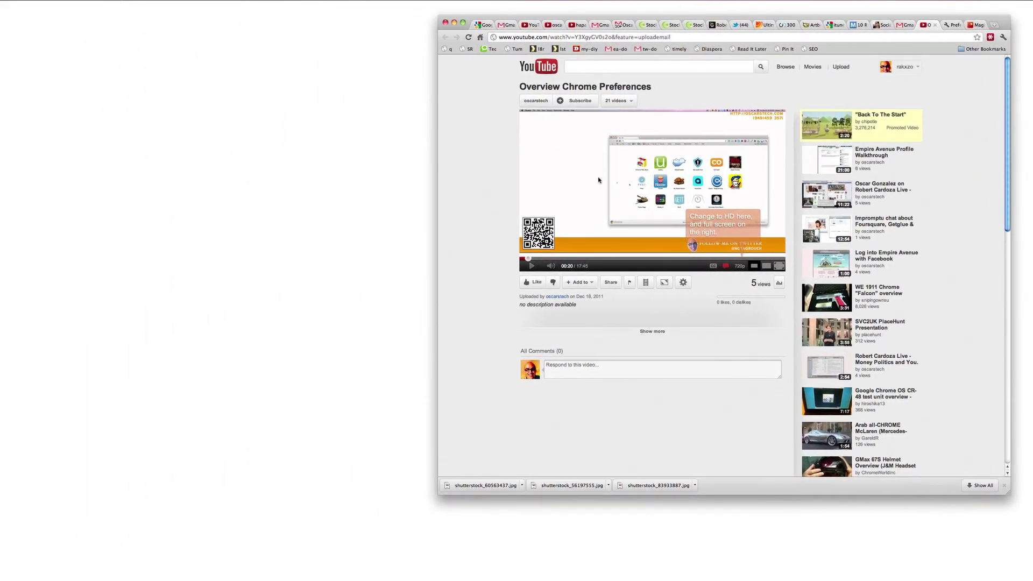
key("super+n")
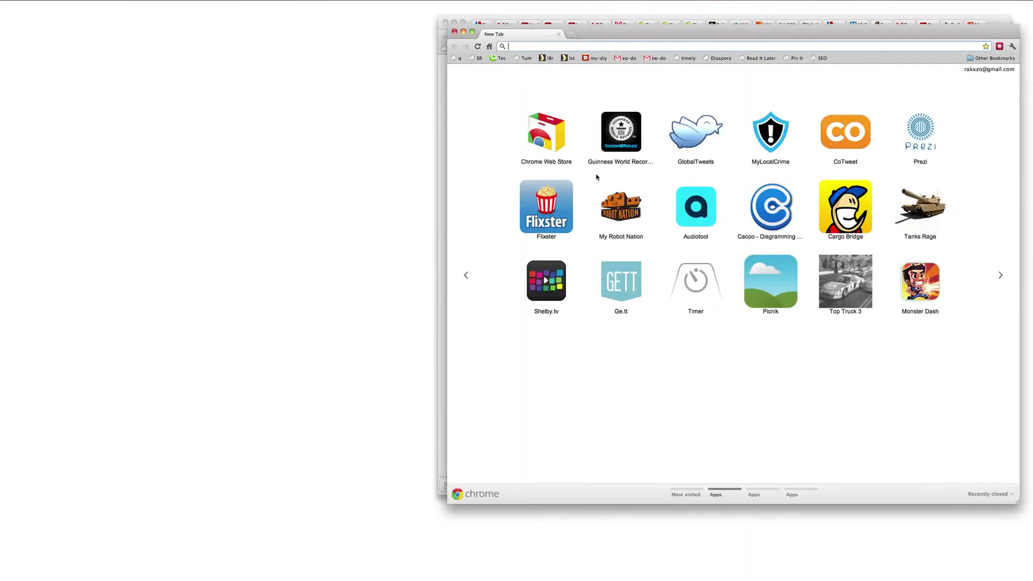
left_click_drag(706, 27, 414, 23)
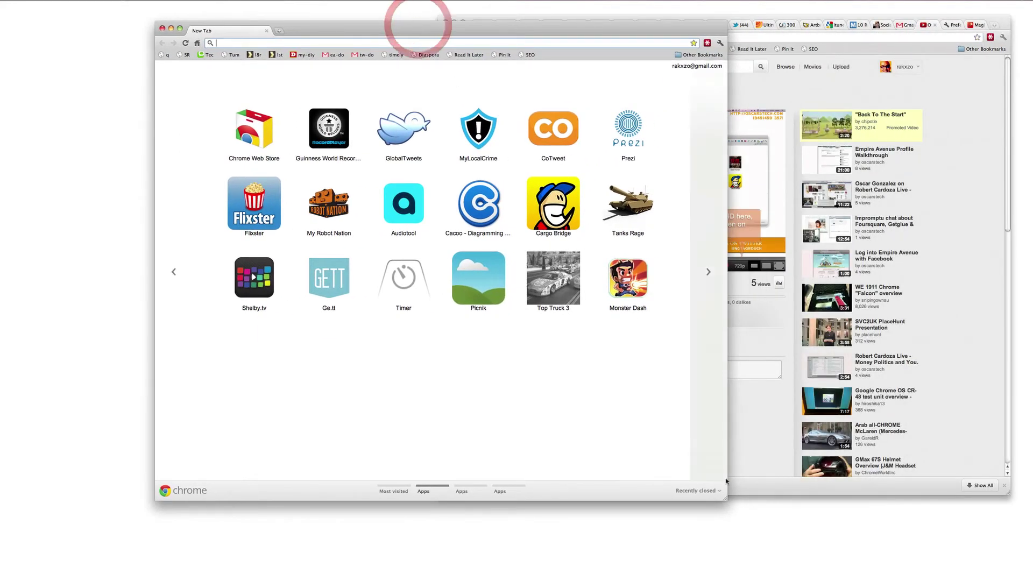
left_click_drag(722, 500, 487, 345)
left_click_drag(415, 28, 300, 28)
- Load twitter.com in the new window and enlarge it to show the home timeline
left_click(302, 42)
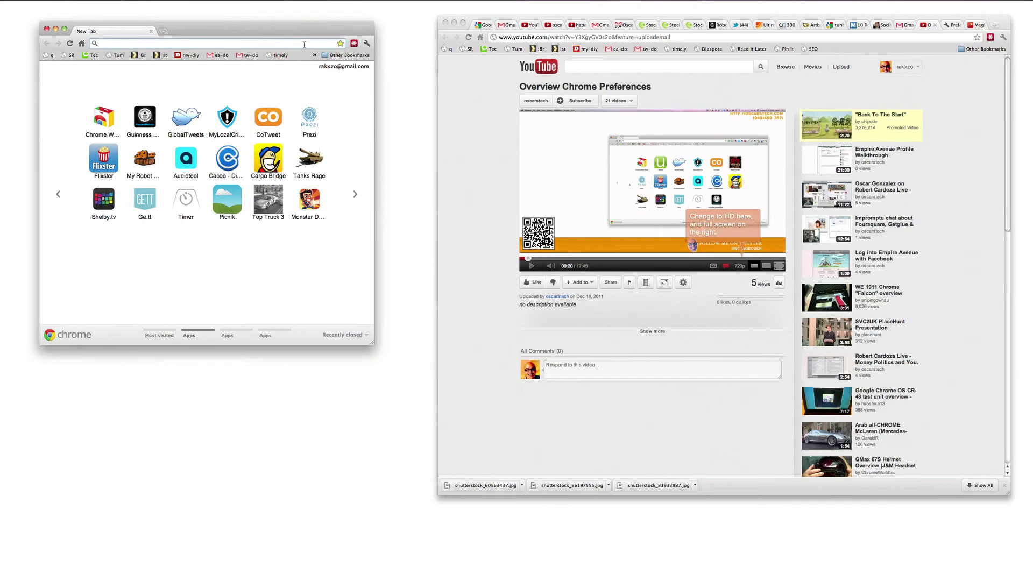
type("tr")
key("BackSpace")
key("BackSpace")
type("witter.com")
key("Return")
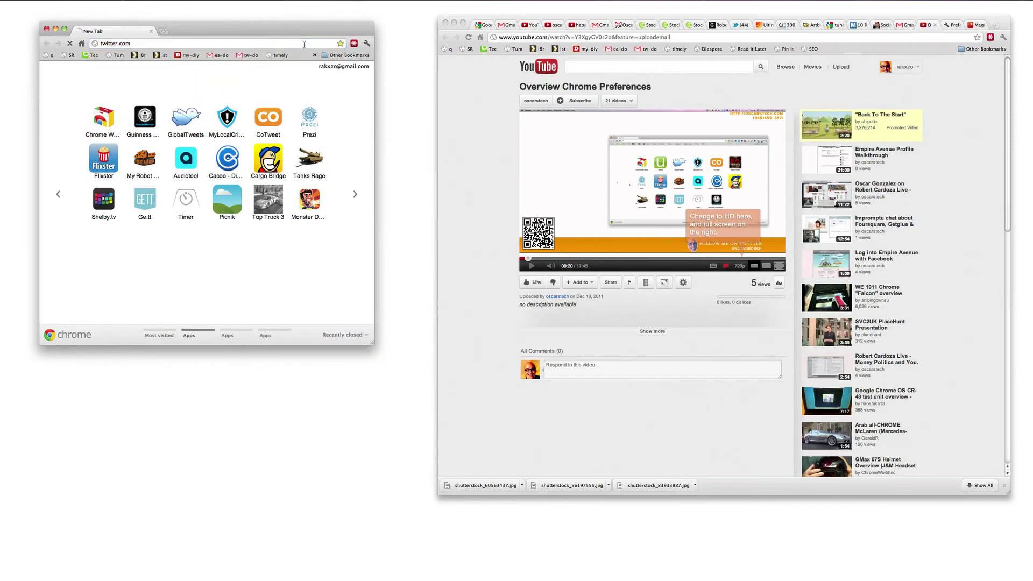
left_click_drag(280, 31, 244, 21)
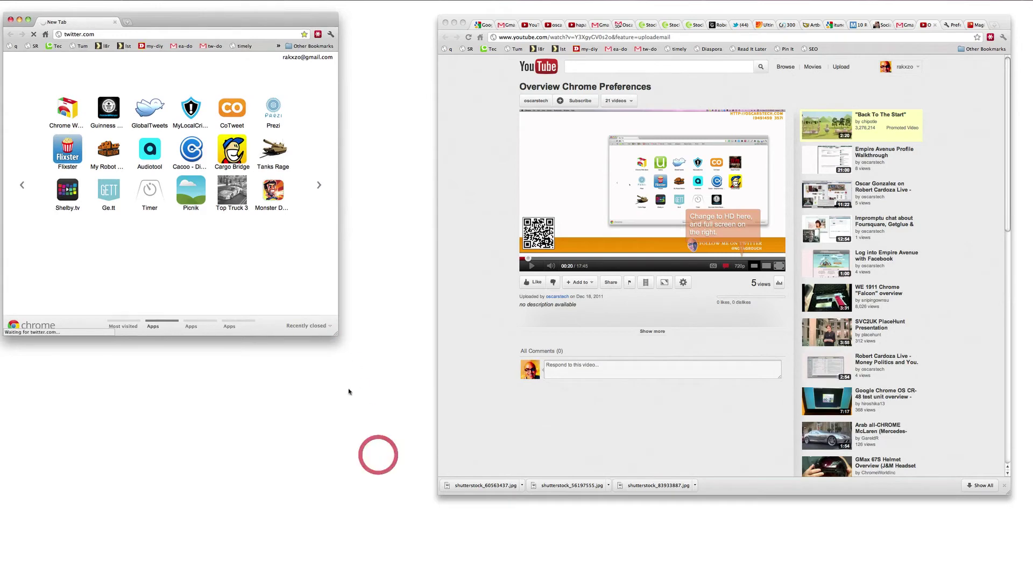
left_click_drag(346, 343, 398, 453)
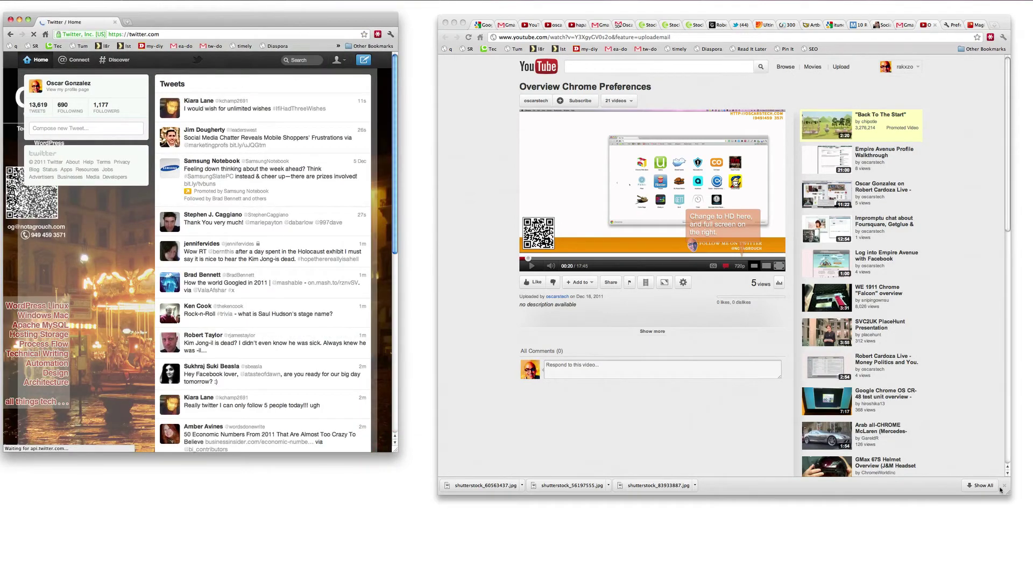
- Shorten the YouTube window, switch to the large player, and toggle cinema mode on then off
left_click_drag(1006, 491, 950, 367)
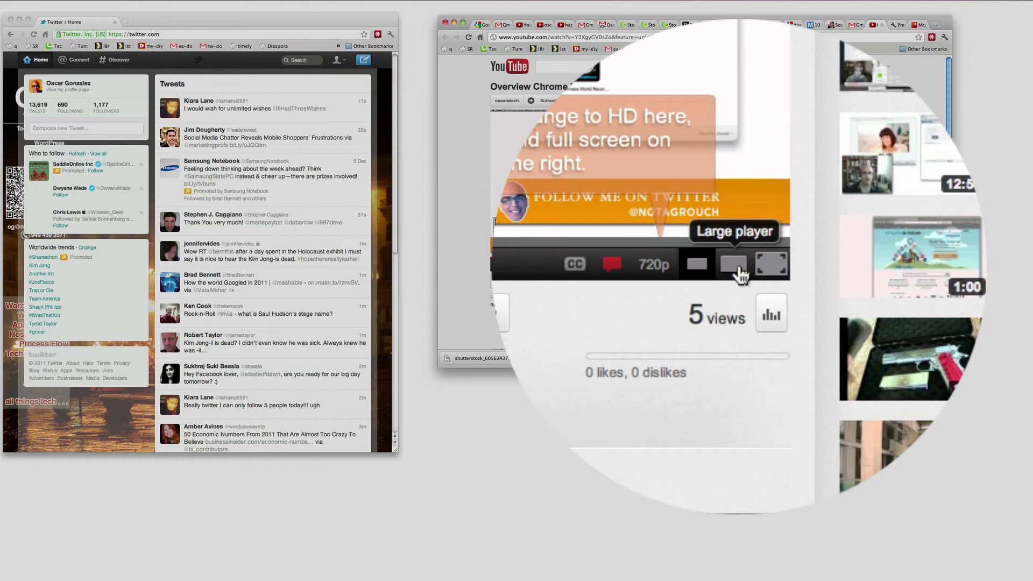
left_click(735, 265)
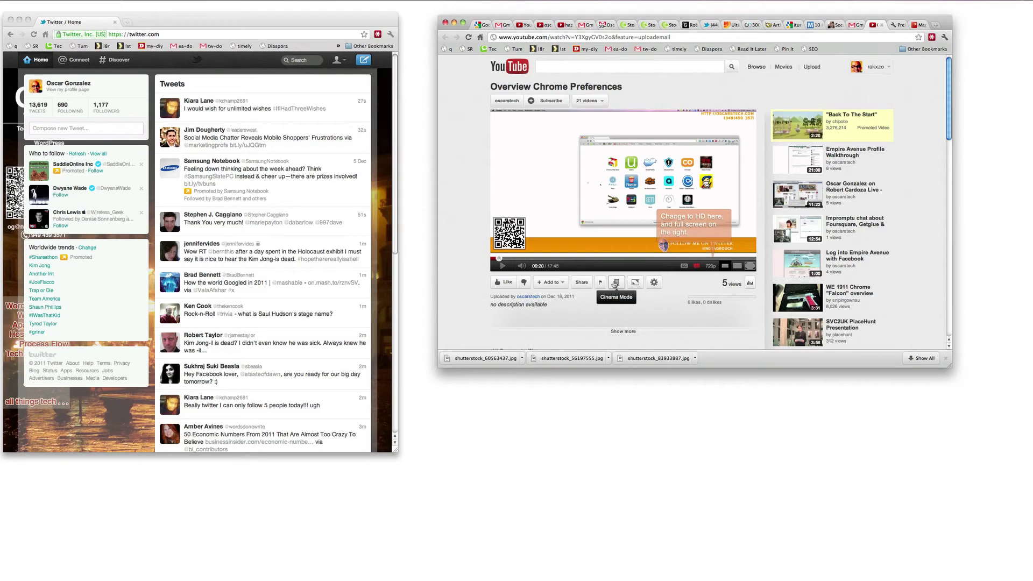
left_click(615, 282)
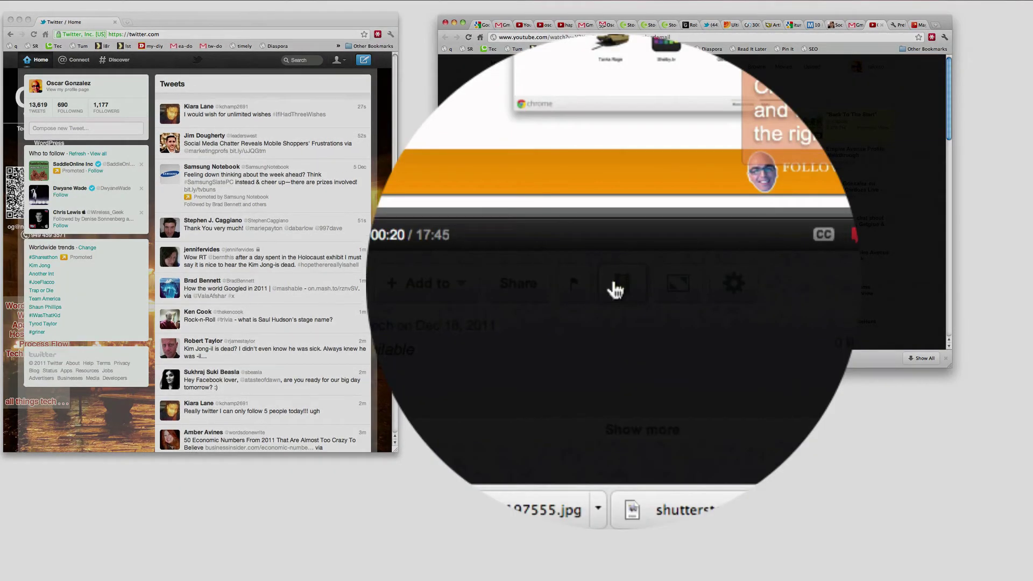
left_click(615, 291)
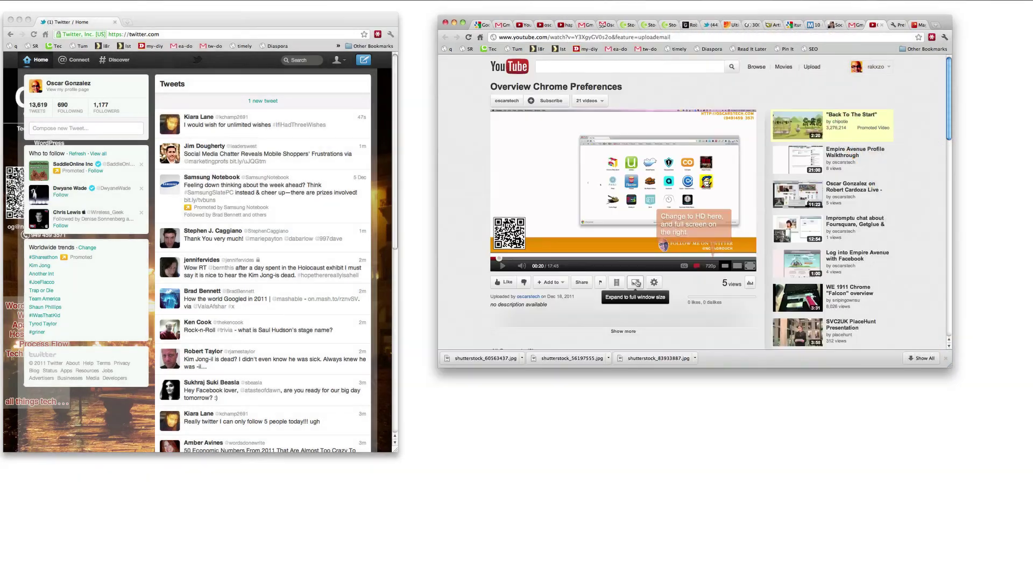
- Expand the video to full window size, pause it at 00:21, and switch to the Magic Actions tab
left_click(635, 282)
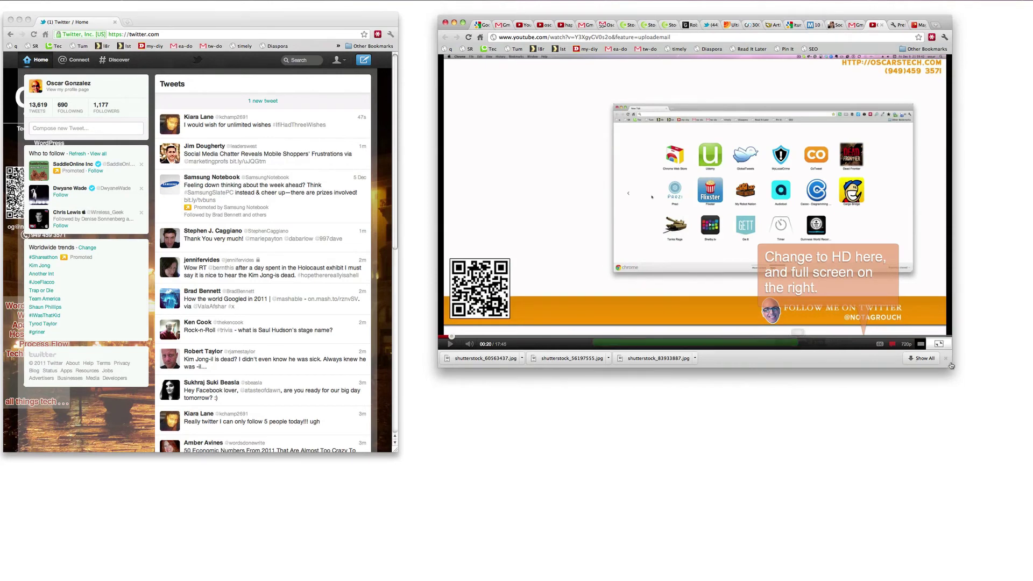
left_click_drag(949, 367, 974, 384)
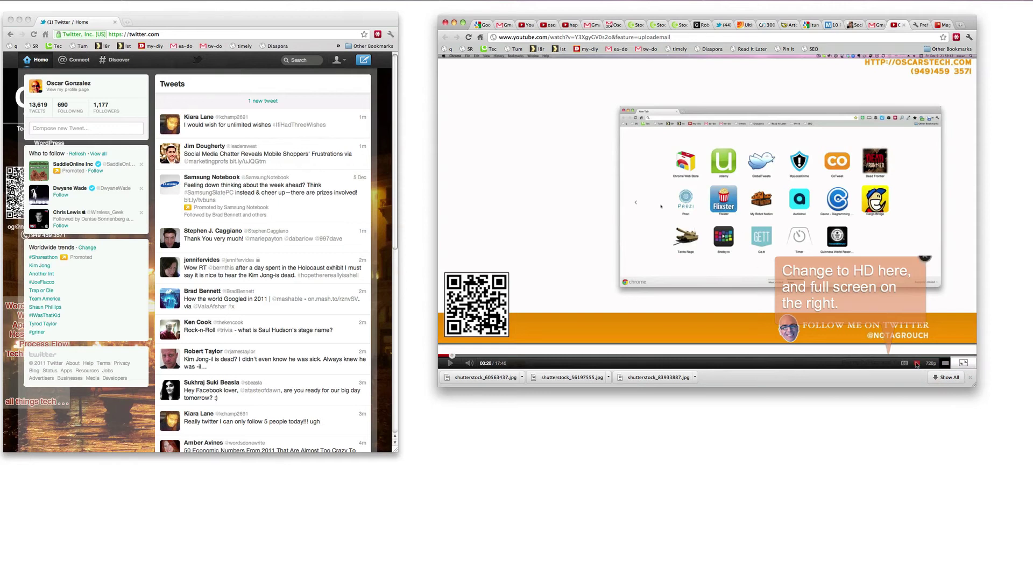
left_click(448, 364)
left_click(448, 364)
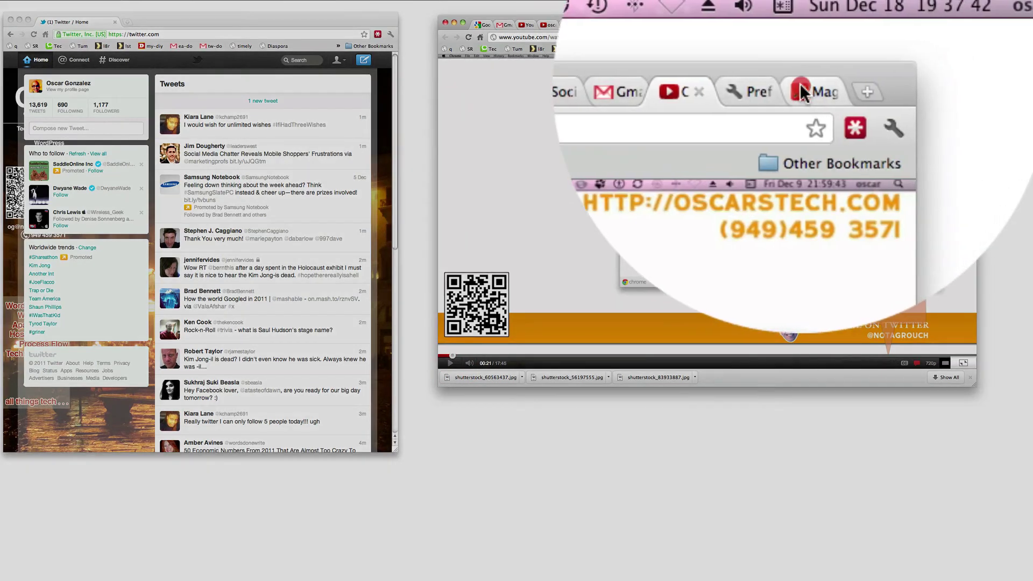
left_click(942, 24)
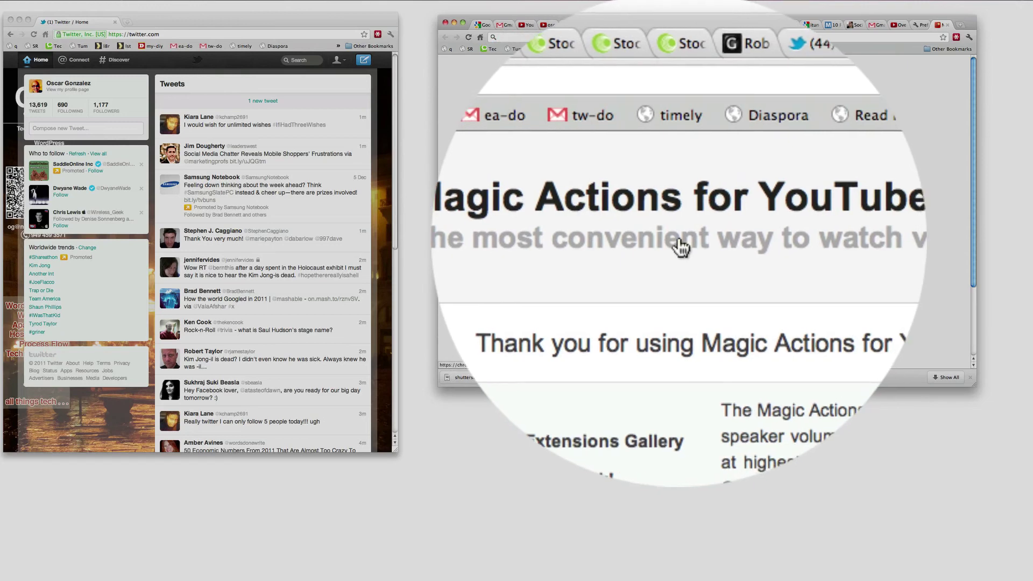
- Scroll through the Magic Actions for YouTube v3.0 options, then return to the YouTube video tab
scroll(611, 237, "down", 3)
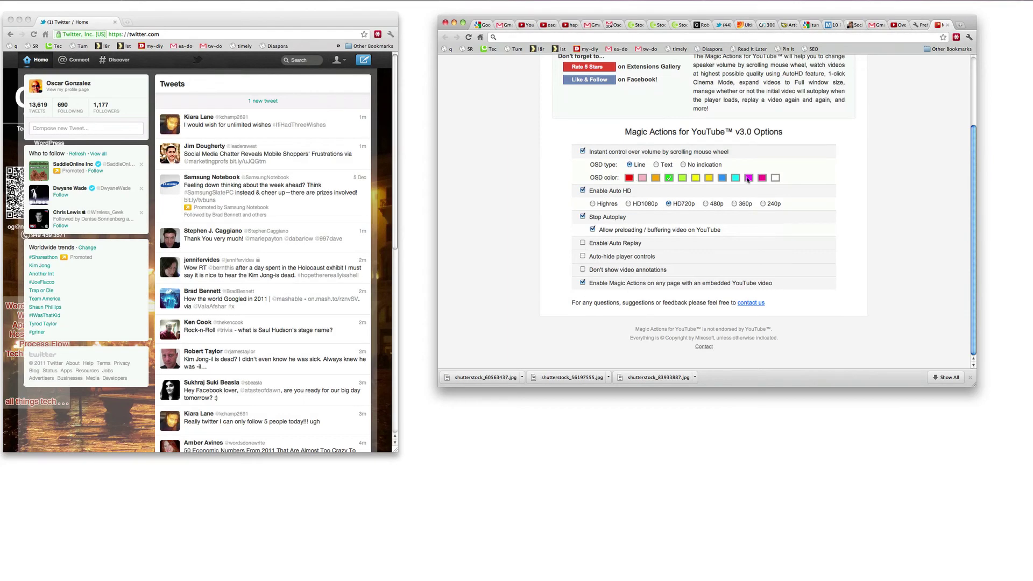
scroll(823, 108, "up", 1)
left_click(896, 25)
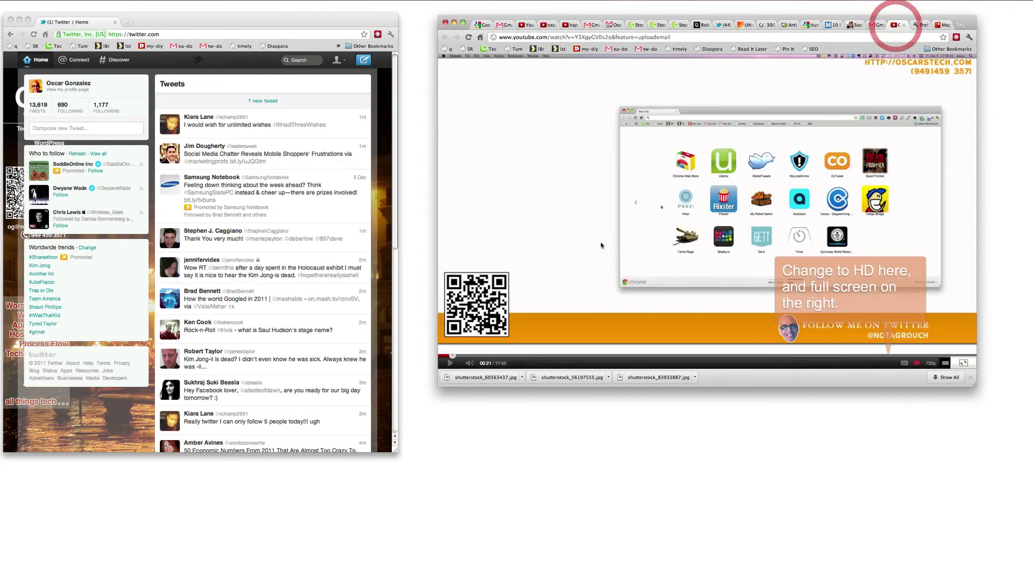
mouse_move(470, 365)
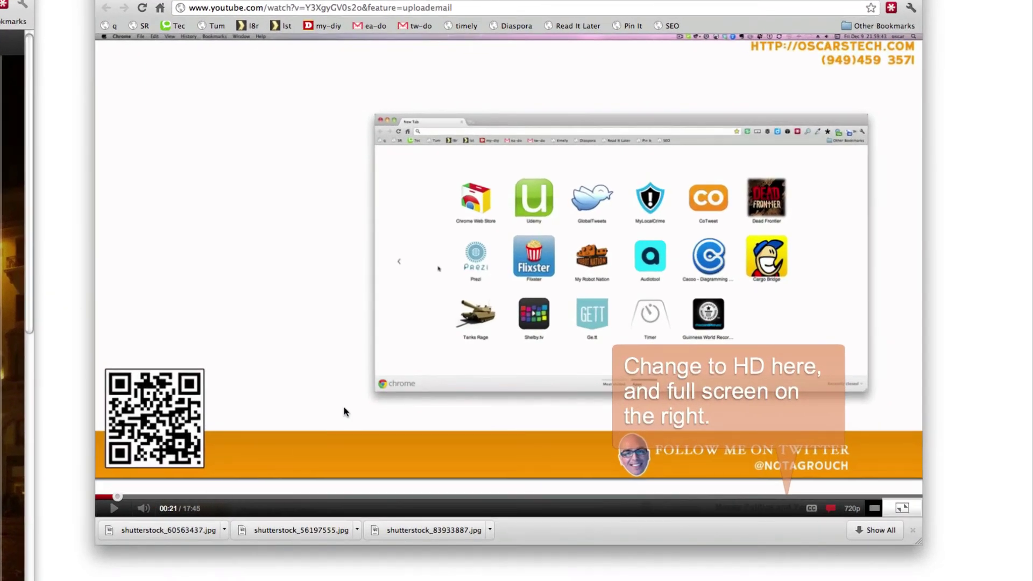
- Use the mouse wheel over the paused video to raise and lower the volume, ending at 100
scroll(359, 335, "up", 5)
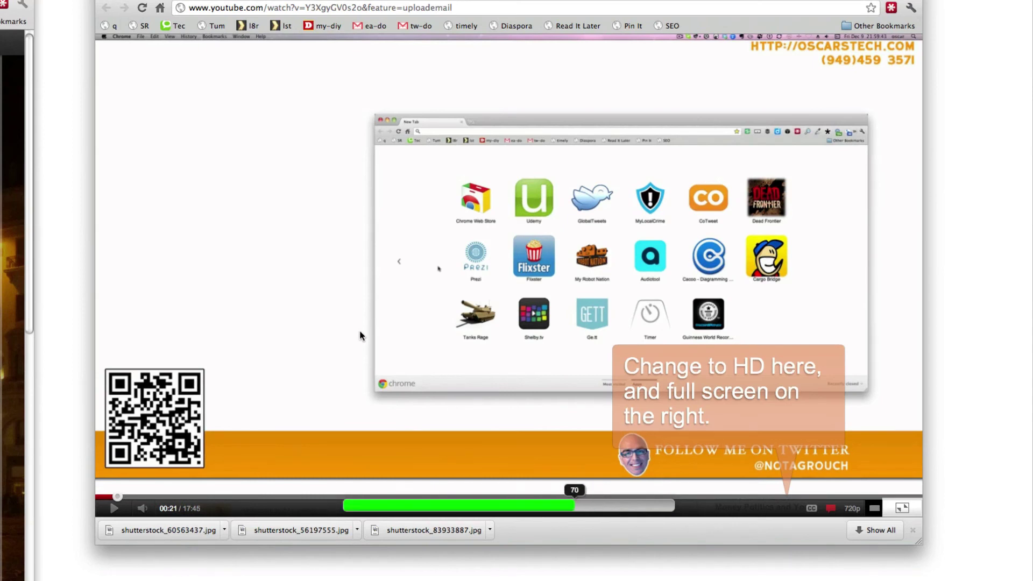
scroll(359, 336, "down", 5)
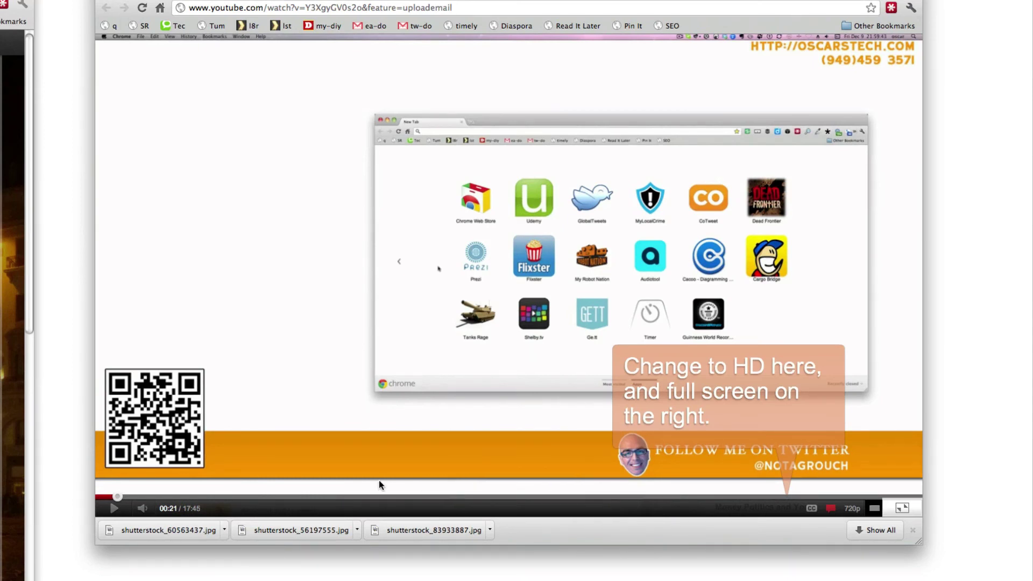
scroll(379, 480, "up", 5)
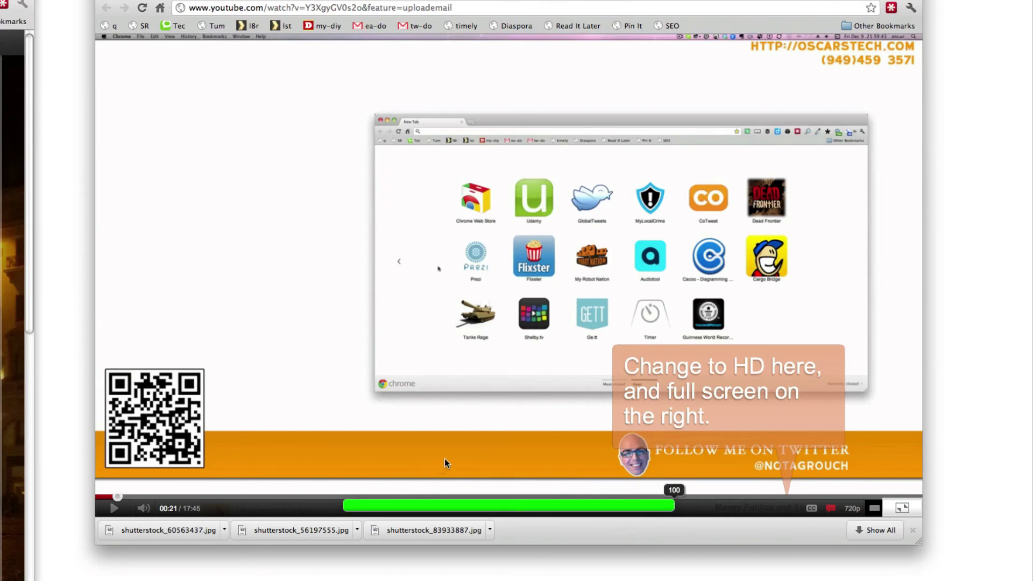
scroll(446, 457, "down", 8)
scroll(446, 458, "up", 4)
scroll(446, 457, "up", 6)
scroll(447, 457, "down", 9)
scroll(447, 457, "up", 3)
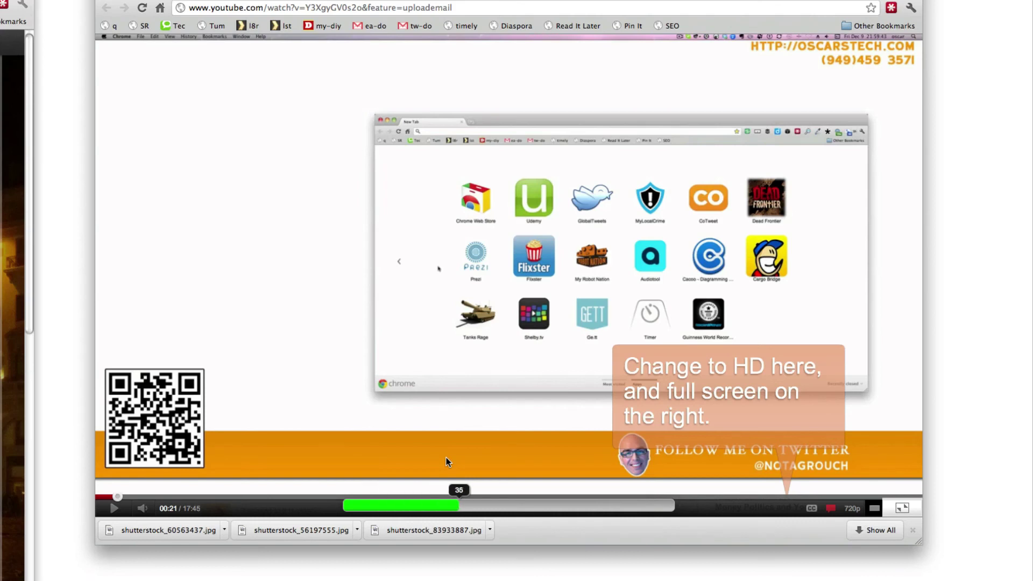
scroll(447, 461, "up", 4)
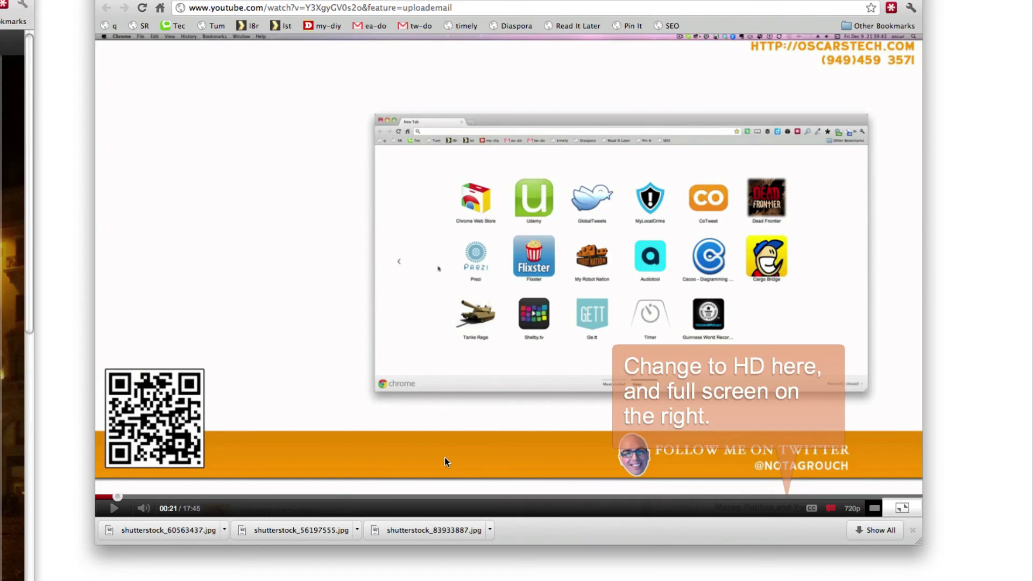
scroll(445, 458, "down", 6)
scroll(444, 458, "up", 6)
scroll(445, 457, "up", 1)
scroll(444, 457, "down", 5)
scroll(444, 457, "up", 2)
scroll(444, 457, "up", 6)
scroll(444, 458, "down", 8)
scroll(445, 457, "up", 8)
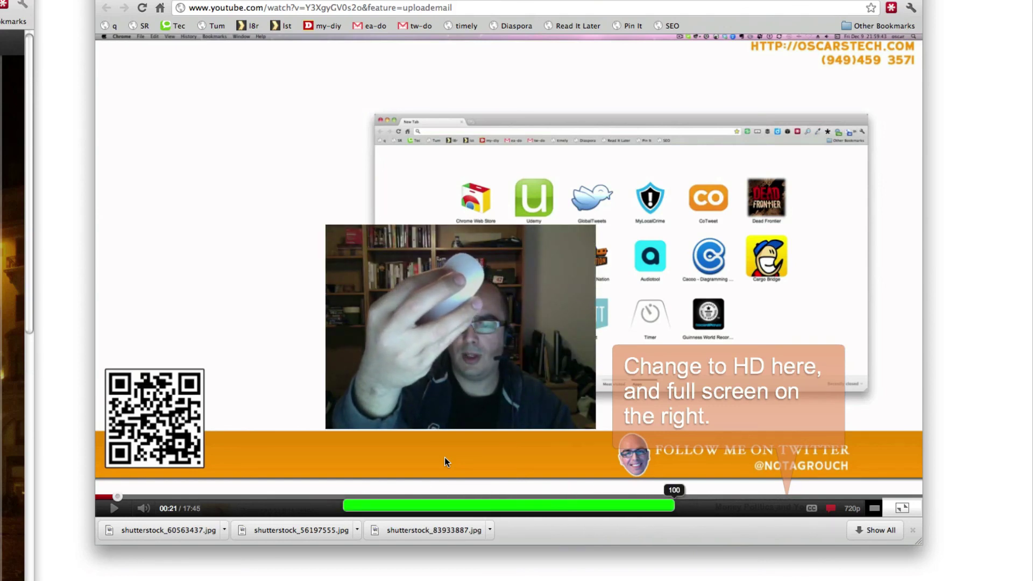
scroll(444, 457, "down", 10)
scroll(444, 457, "up", 10)
scroll(444, 457, "down", 3)
scroll(444, 457, "down", 5)
scroll(445, 457, "up", 8)
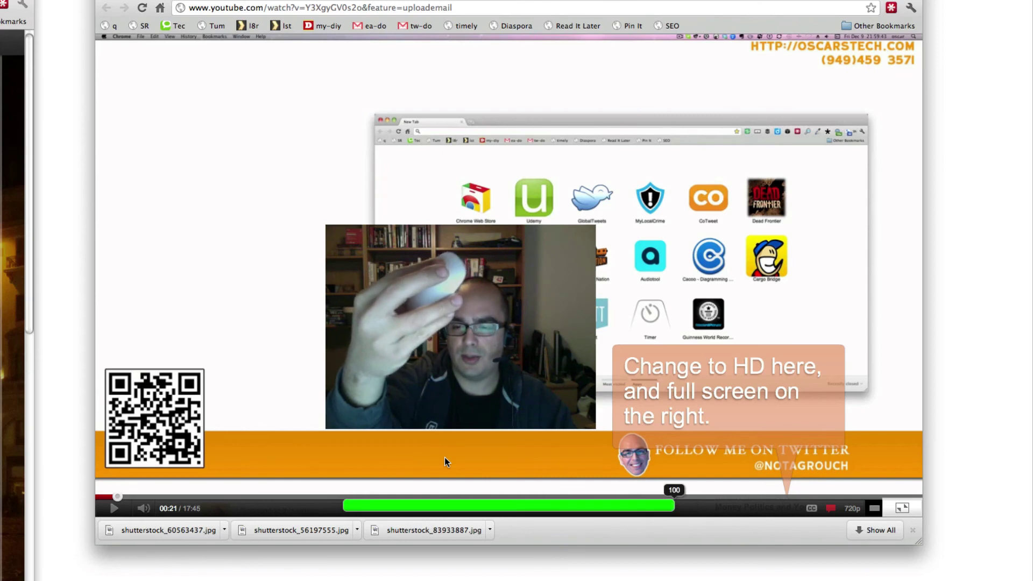